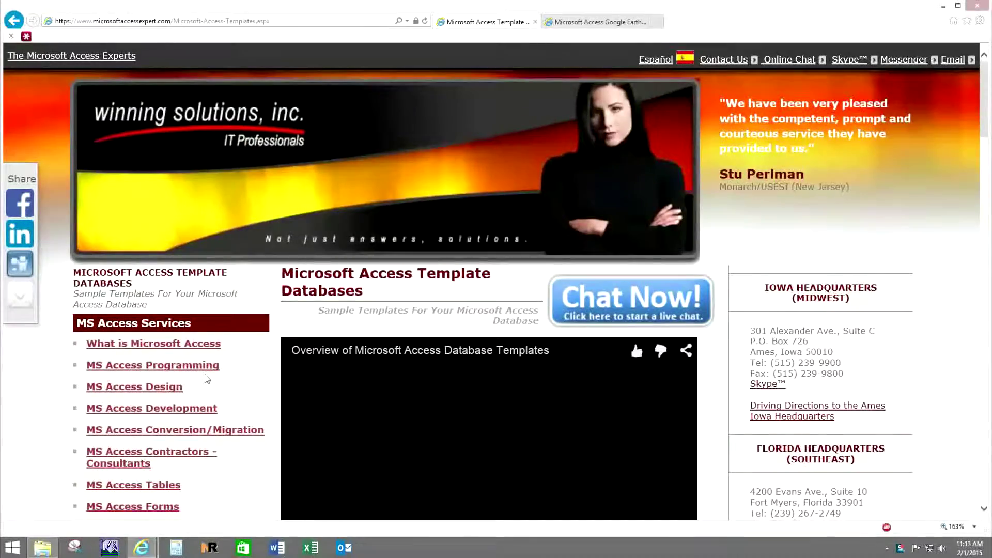
scroll(205, 375, "down", 1)
scroll(205, 377, "down", 2)
scroll(205, 378, "down", 2)
scroll(206, 378, "down", 3)
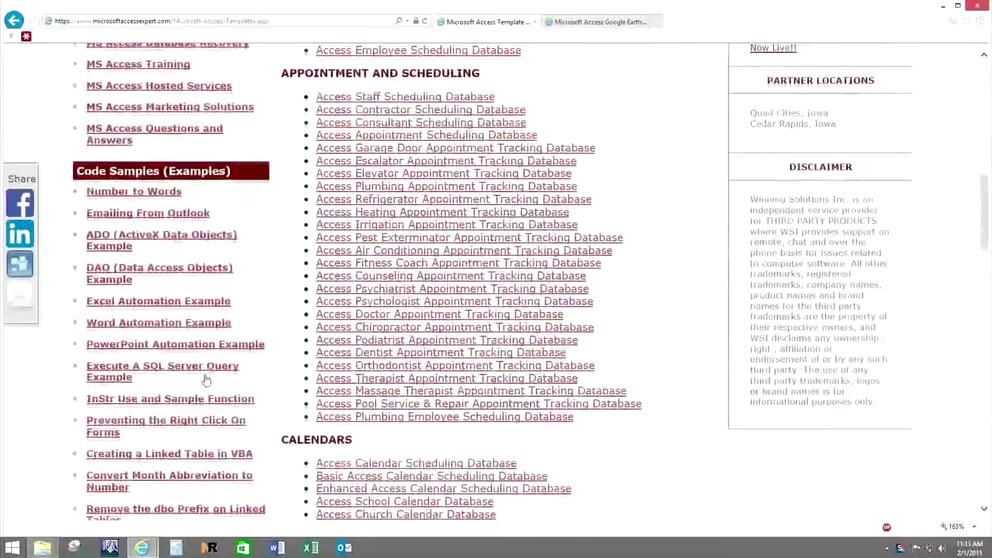
scroll(207, 379, "down", 1)
scroll(205, 380, "down", 1)
scroll(206, 379, "down", 3)
scroll(207, 379, "down", 2)
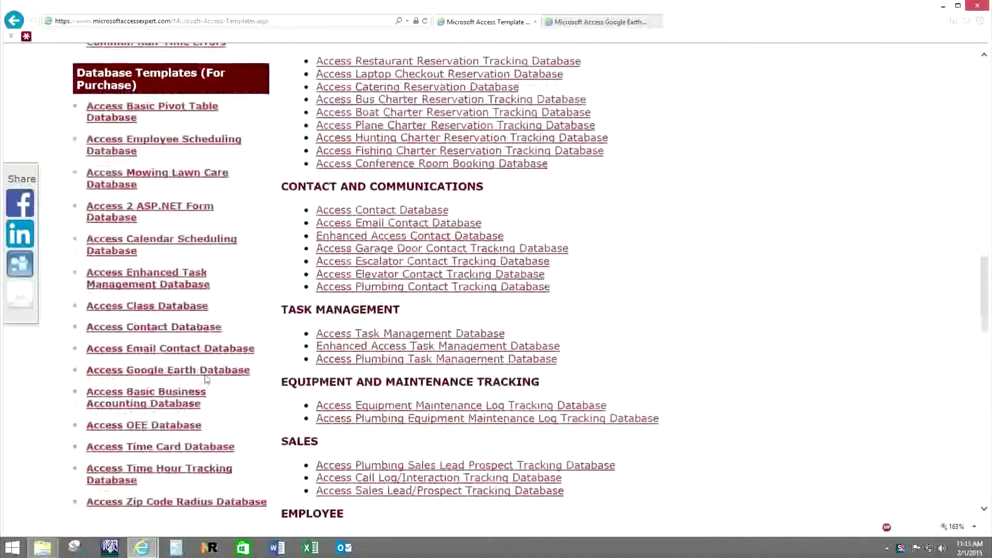
scroll(206, 380, "up", 3)
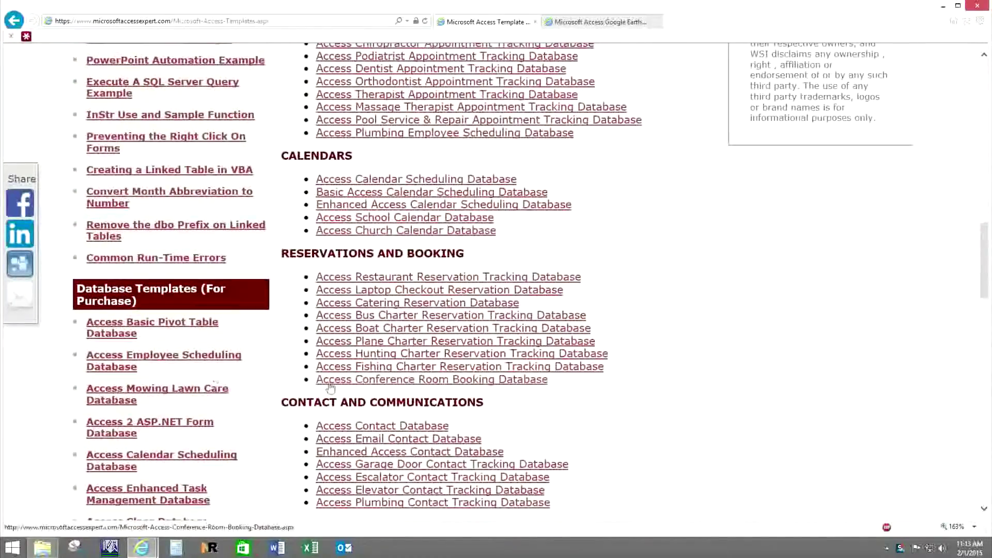
scroll(329, 386, "up", 4)
scroll(329, 387, "up", 3)
scroll(329, 388, "down", 2)
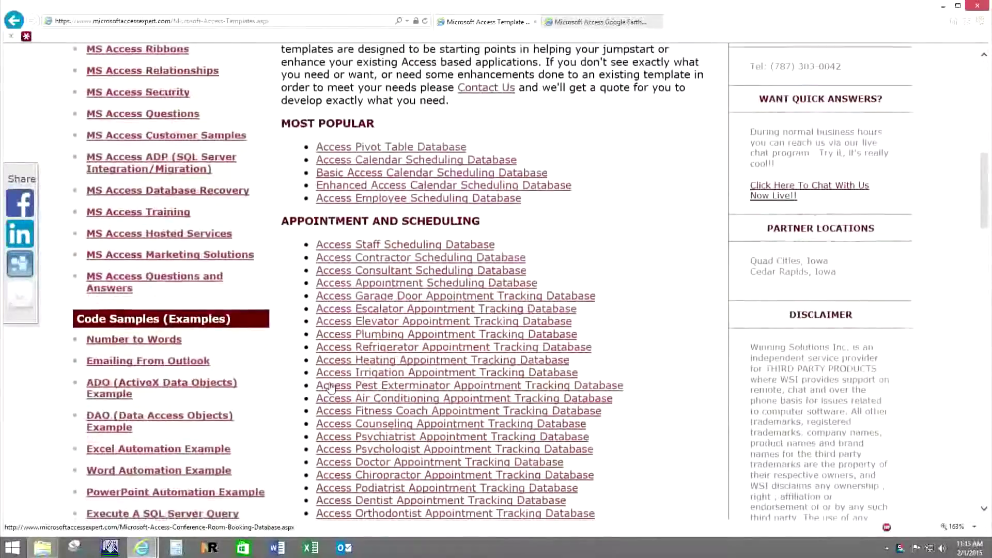
scroll(330, 386, "down", 2)
scroll(329, 386, "down", 4)
scroll(329, 387, "down", 2)
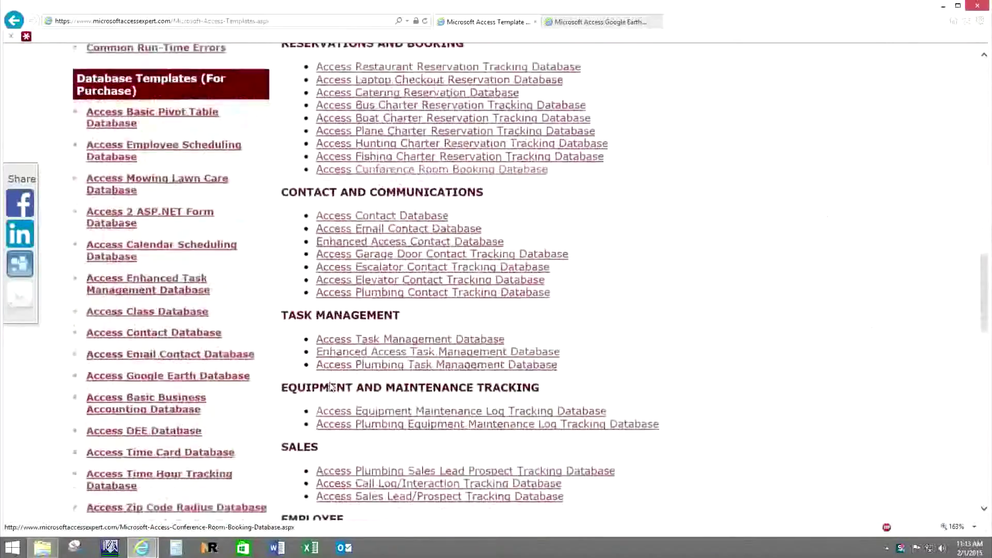
scroll(330, 388, "down", 2)
scroll(331, 387, "down", 1)
scroll(331, 387, "down", 2)
scroll(331, 387, "down", 3)
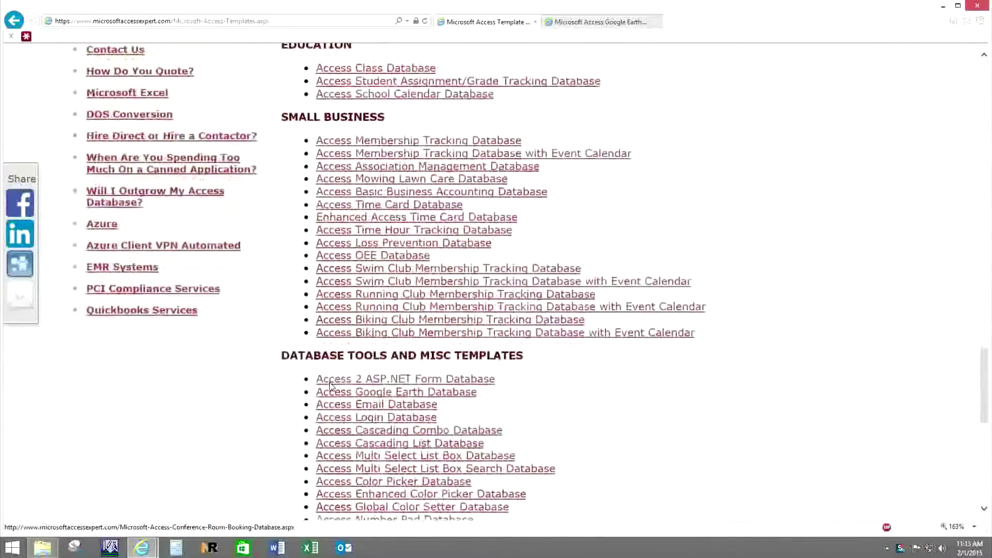
scroll(330, 387, "down", 1)
scroll(330, 388, "down", 1)
scroll(330, 388, "down", 1)
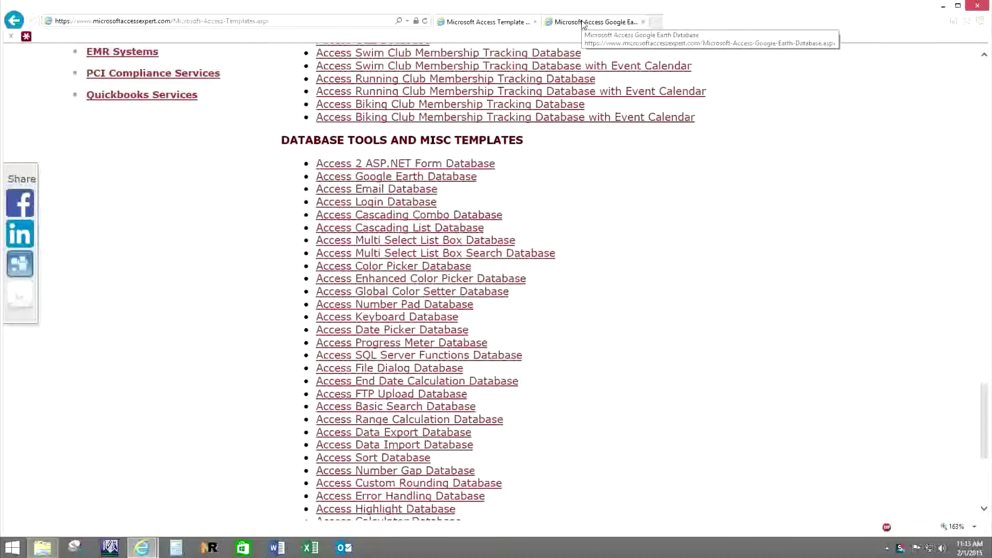
Step: Review the Google Earth Database page's demo downloads and pricing, then minimize Internet Explorer
left_click(583, 24)
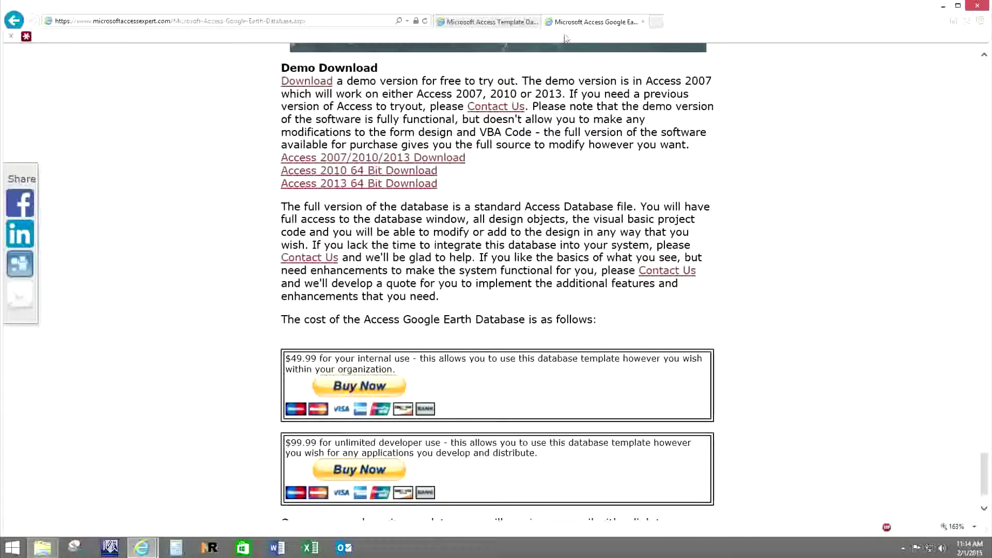
left_click(942, 5)
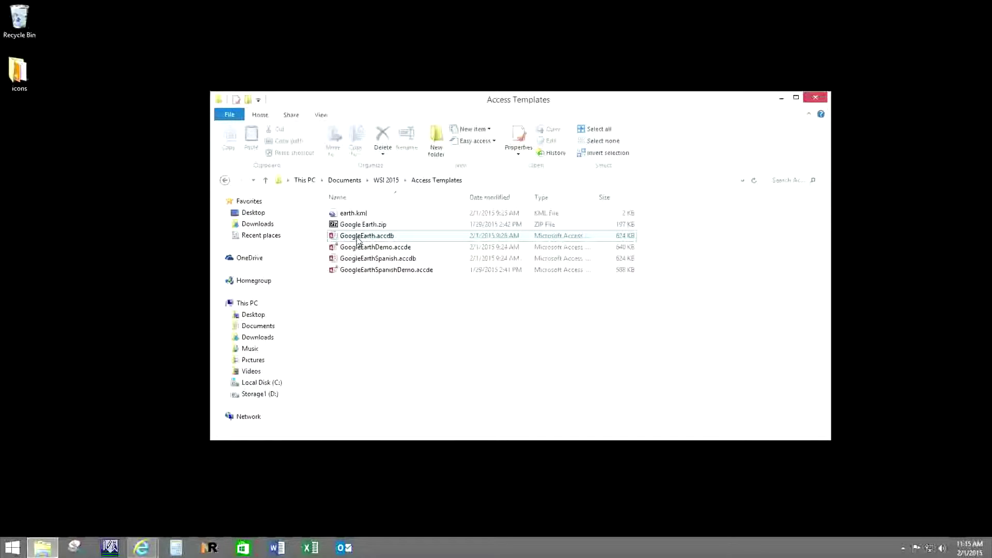
Step: Open GoogleEarth.accdb to show the Plot Google Earth form with stops a, b and c
double_click(358, 236)
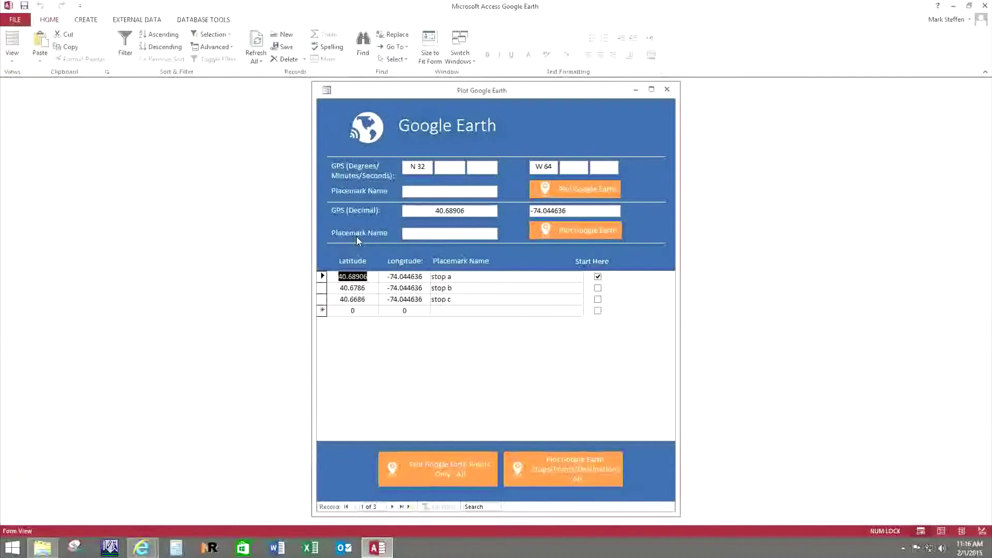
Step: Run Plot Google Earth Points Only - All to place stops a, b and c in Google Earth
left_click(432, 468)
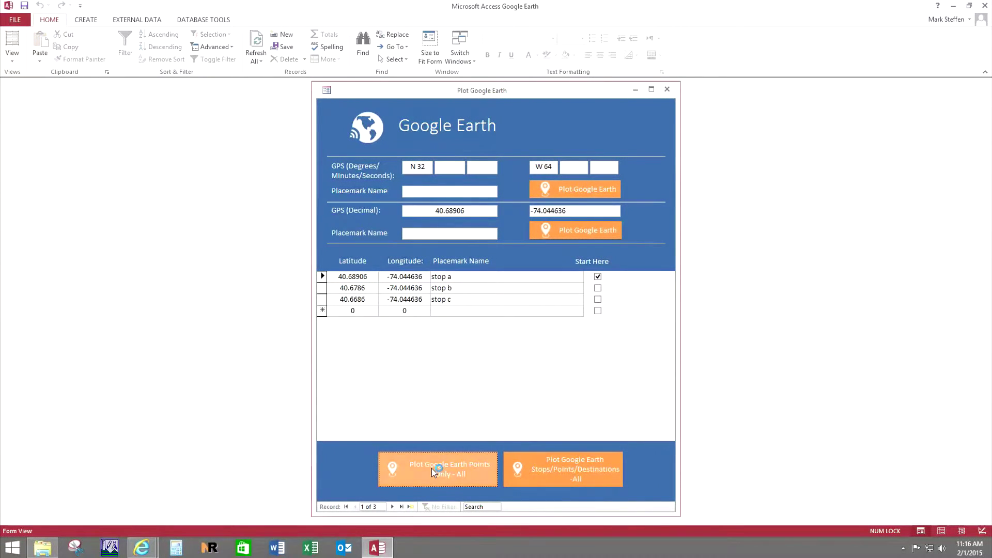